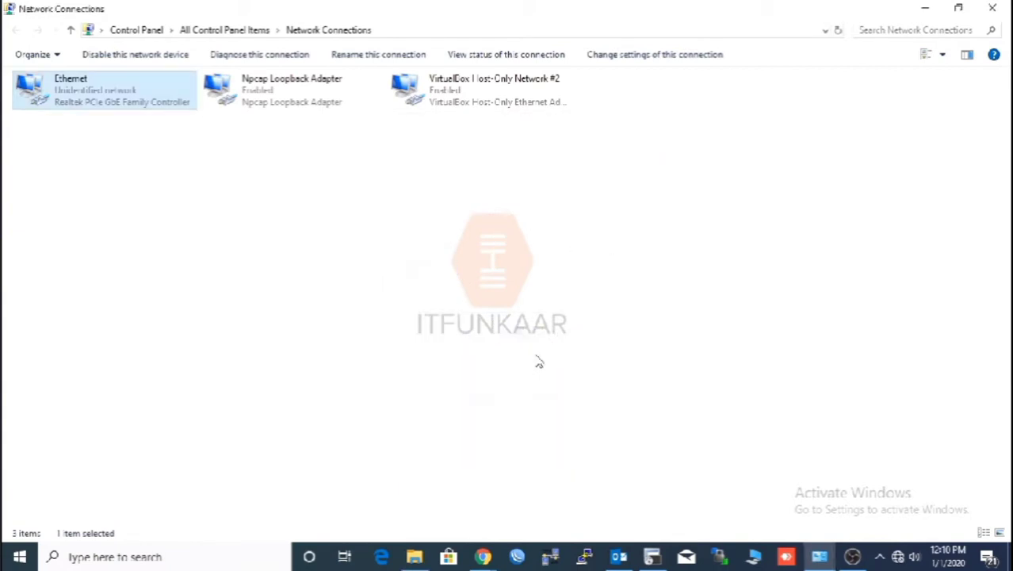
Close the Ethernet details dialogs and bring up the CPE210 login page at 192.168.0.254
left_click(482, 556)
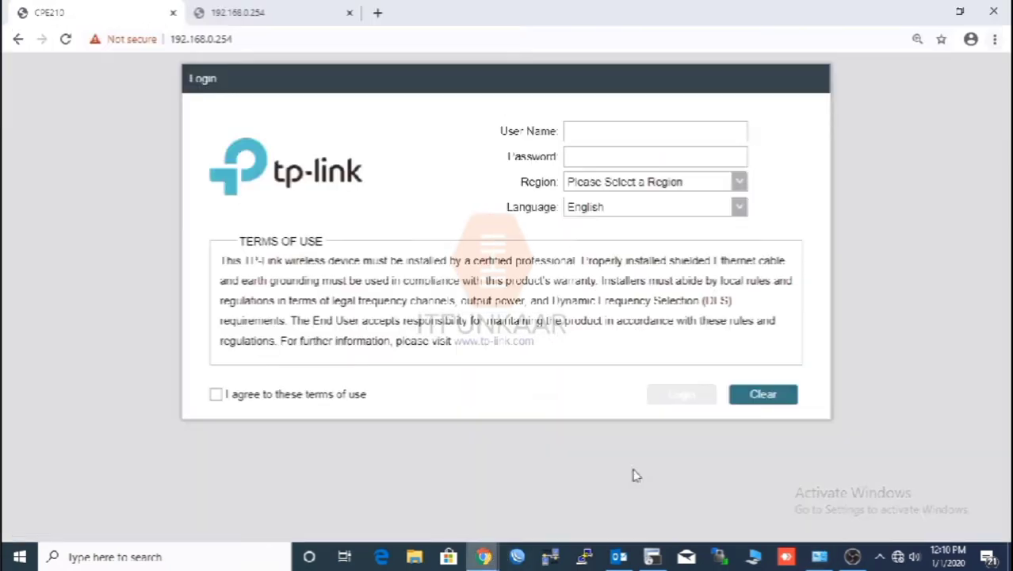
Reload the login page and sign in with user name, password, region Russia, and terms accepted
left_click(67, 39)
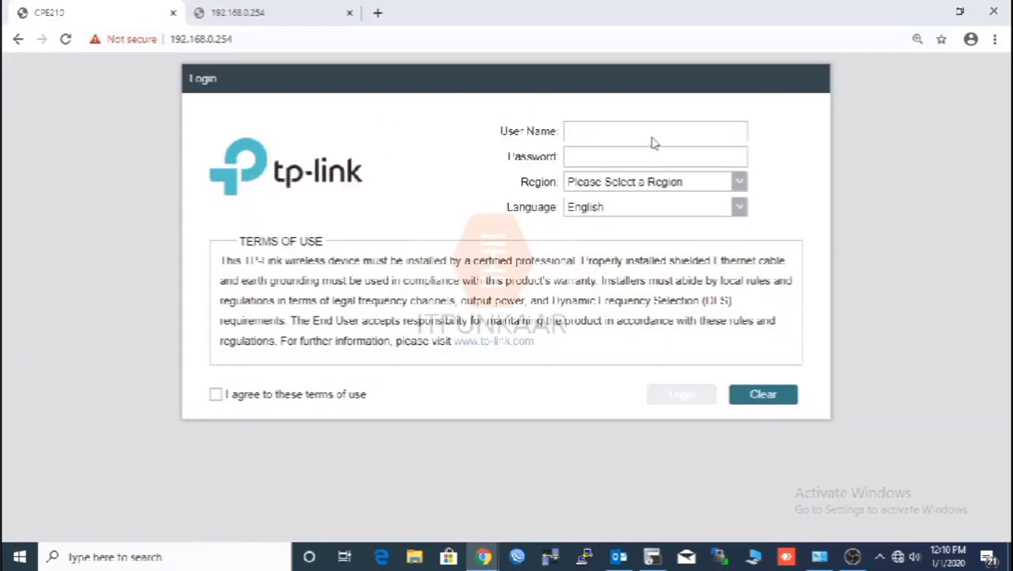
left_click(632, 131)
left_click(628, 185)
left_click_drag(738, 213, 738, 339)
left_click(638, 299)
left_click(337, 393)
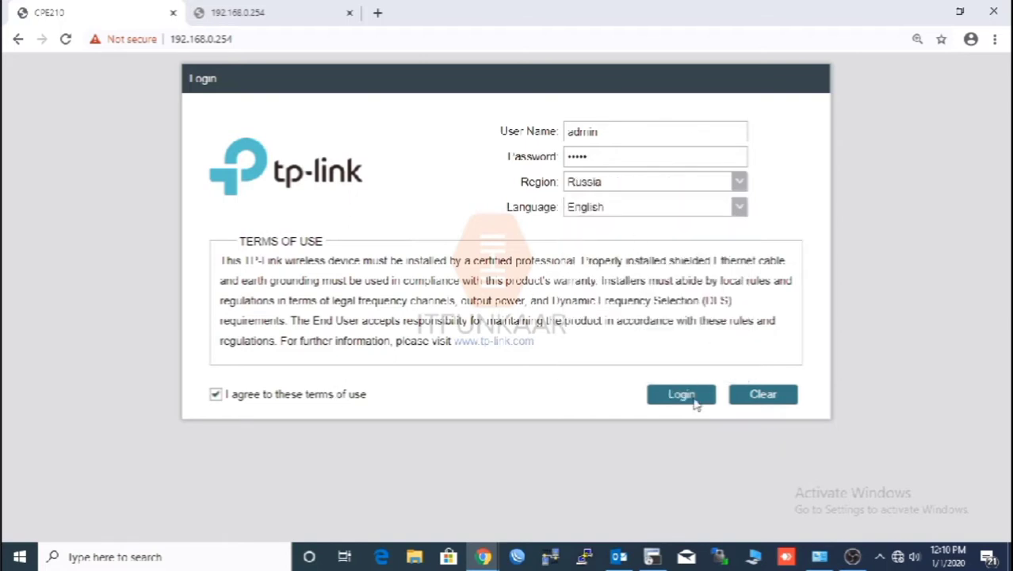
left_click(695, 401)
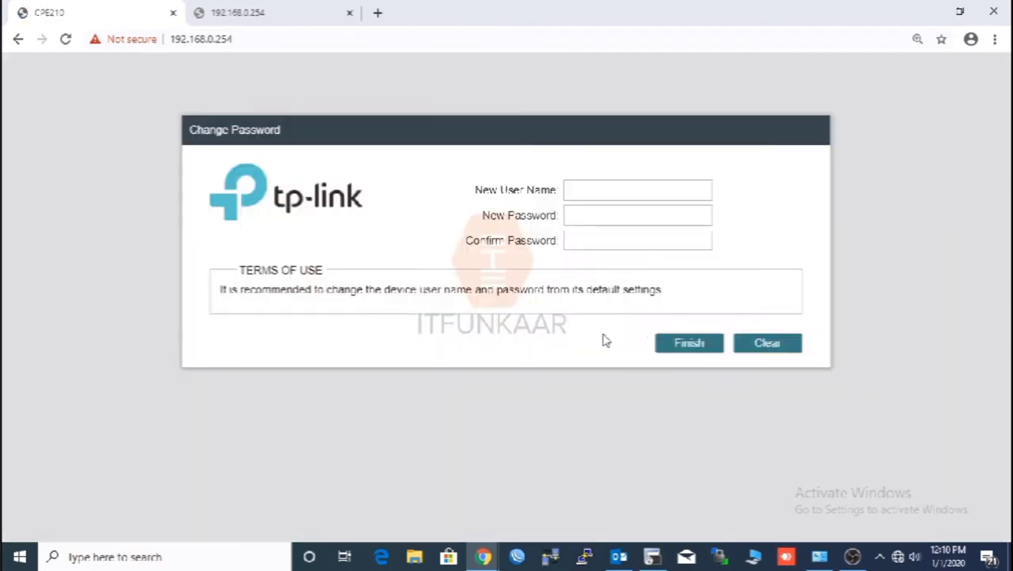
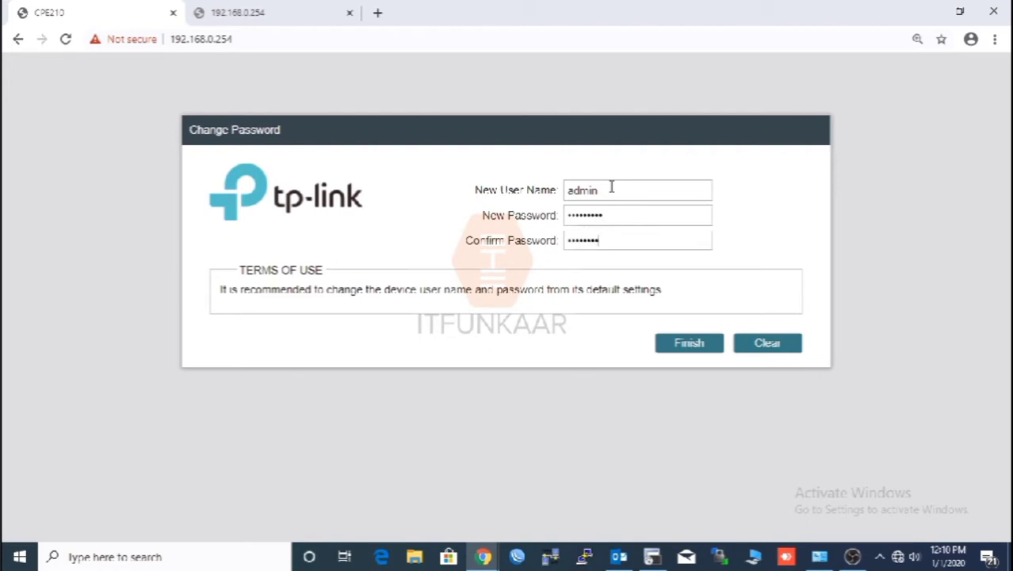
Enter a new admin user name and password with confirmation, and finish the Change Password dialog
key("Return")
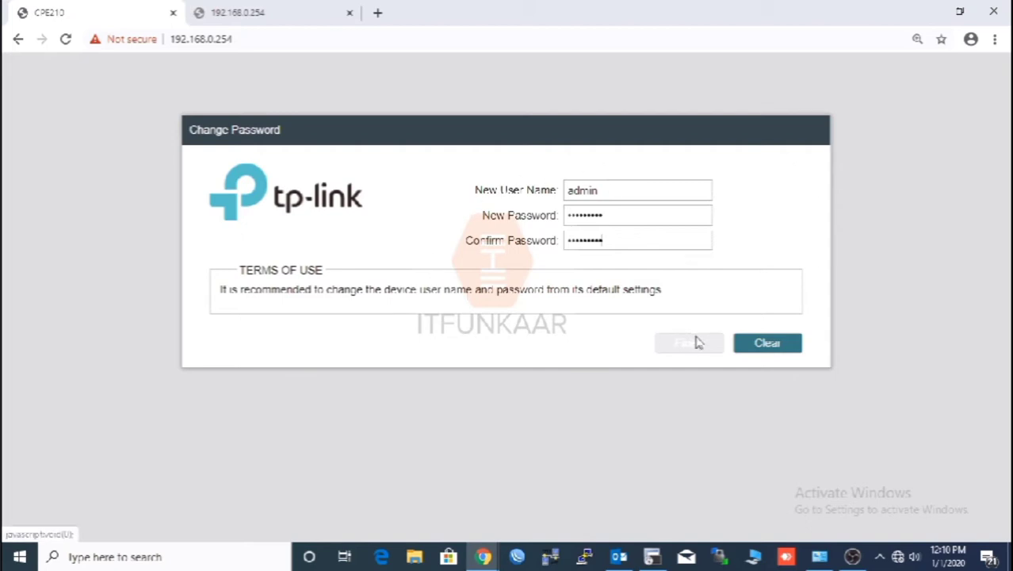
left_click(692, 342)
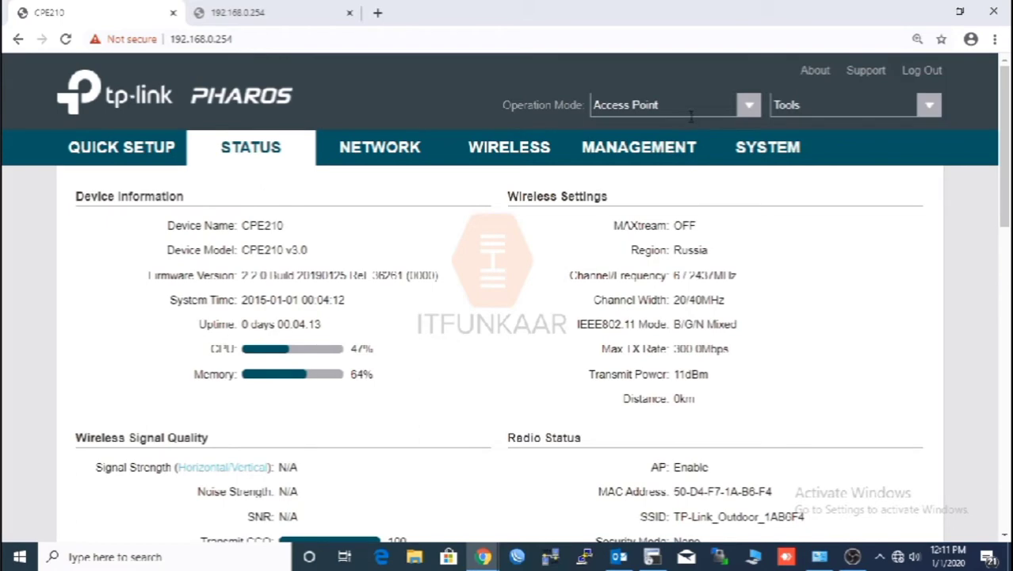
Set Operation Mode to AP Client Router, confirm the mode change, and save
left_click(698, 106)
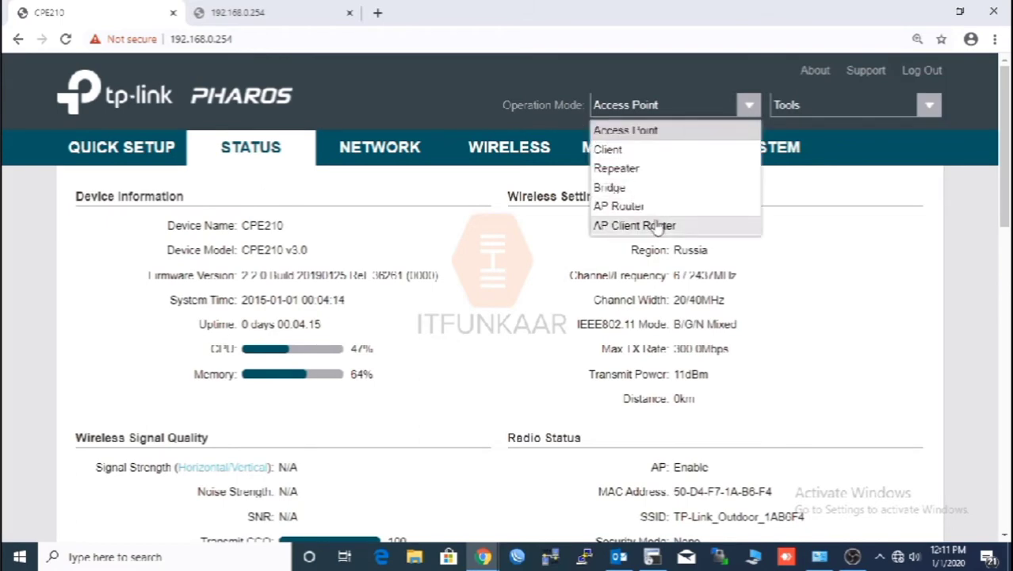
left_click(658, 225)
left_click(464, 310)
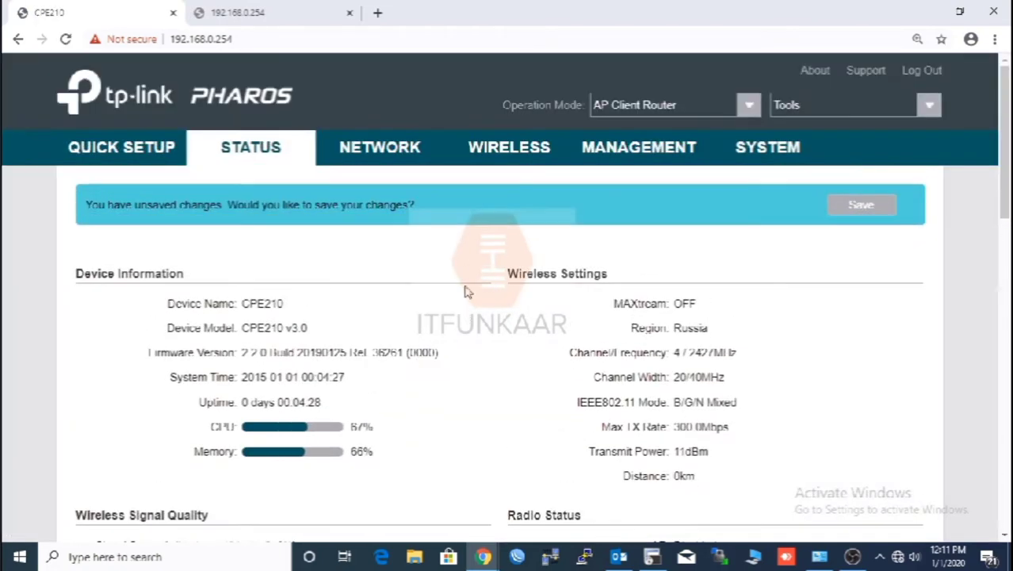
left_click(886, 207)
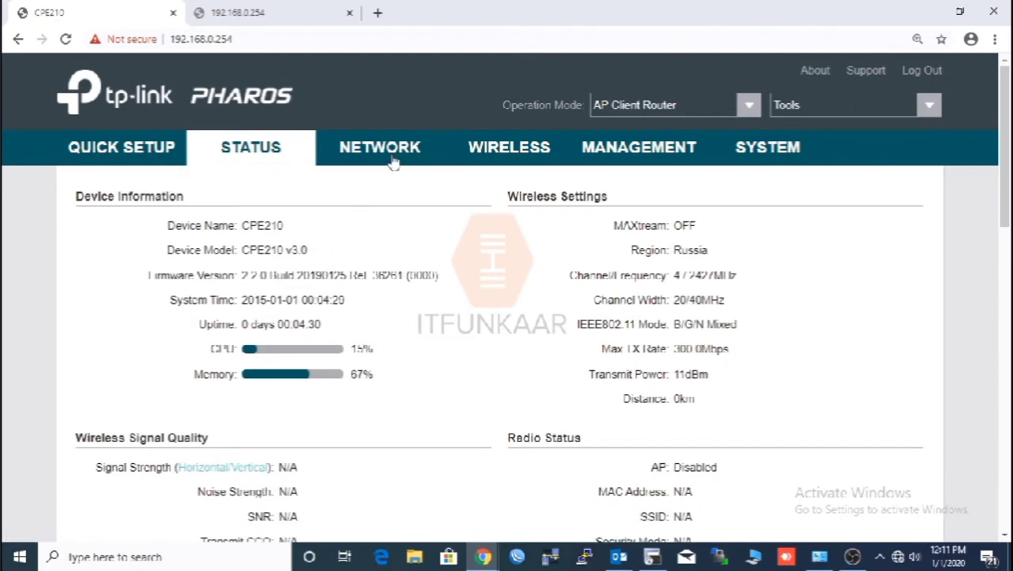
Survey nearby networks on the Wireless page and lock the client to TEST BULLET's access point
left_click(531, 149)
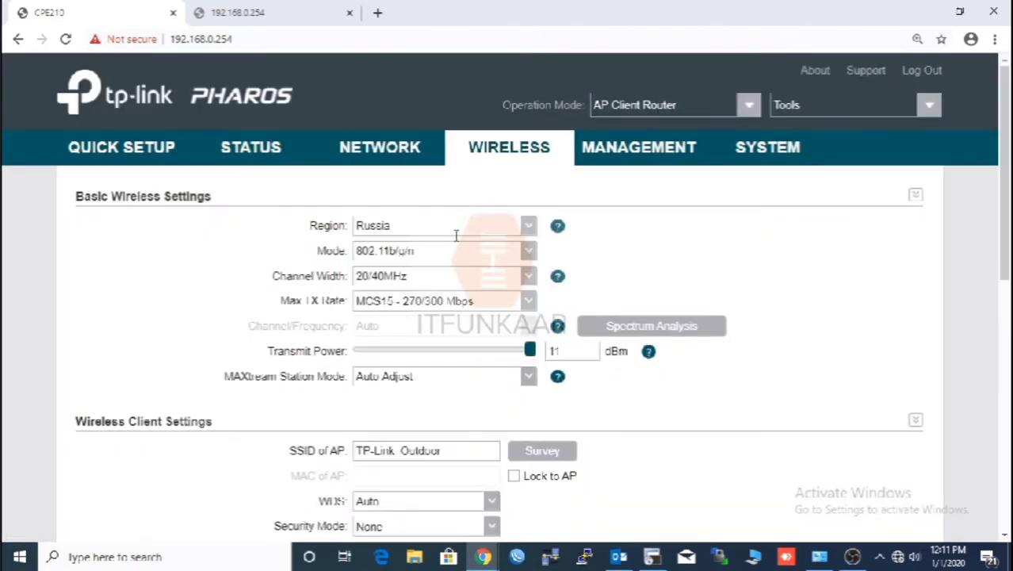
scroll(465, 257, "down", 2)
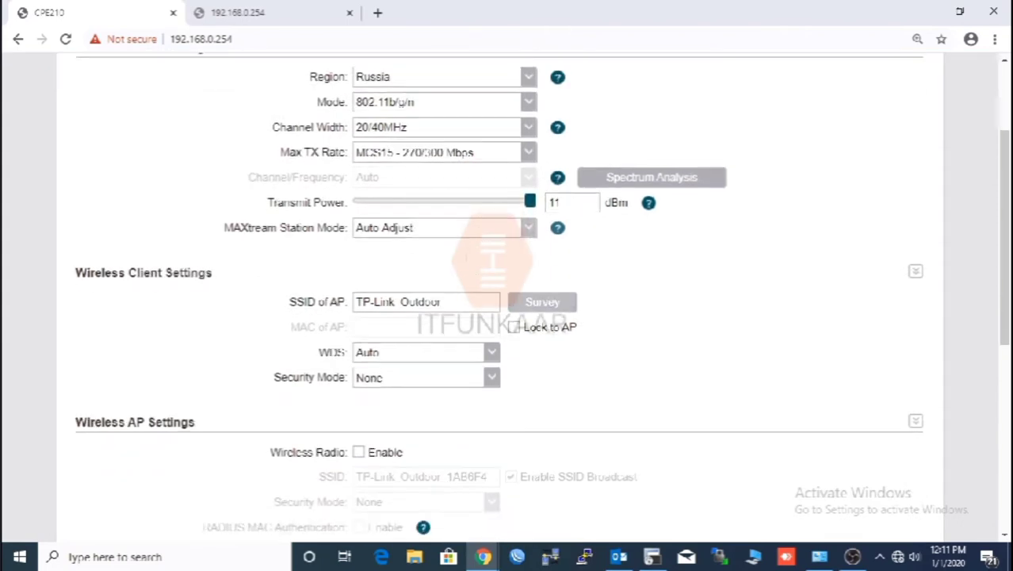
left_click(543, 303)
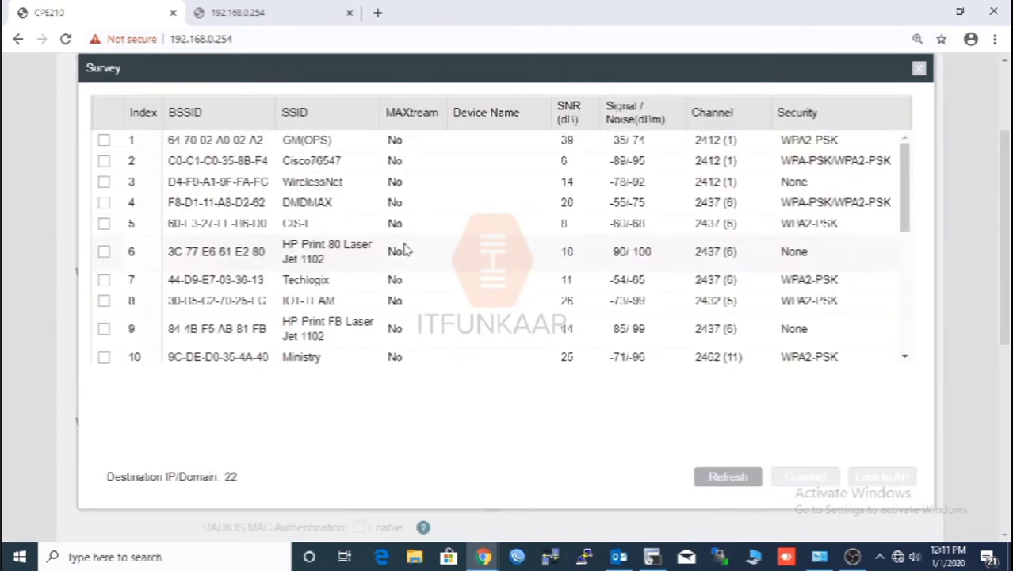
scroll(378, 248, "down", 3)
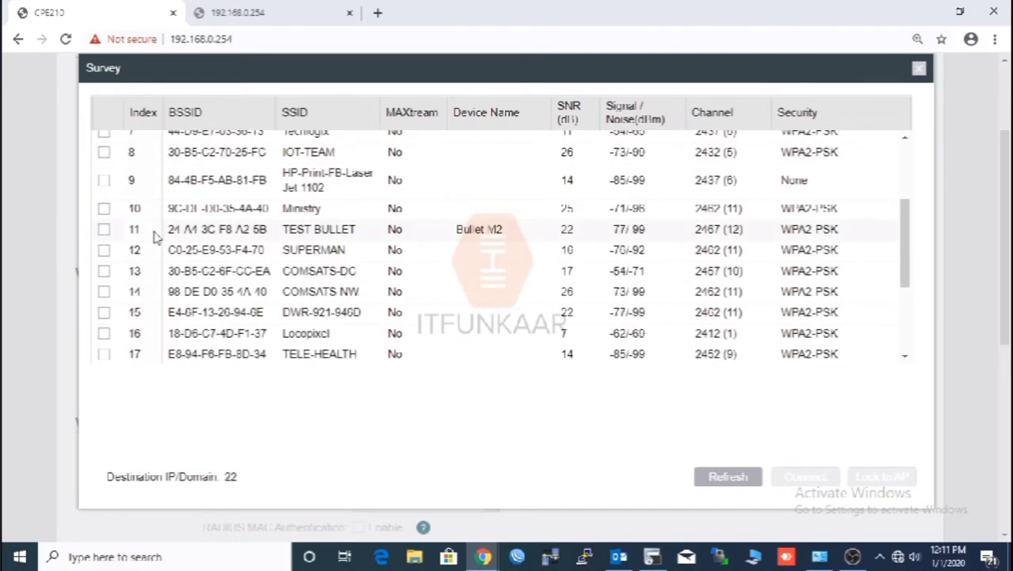
left_click(103, 229)
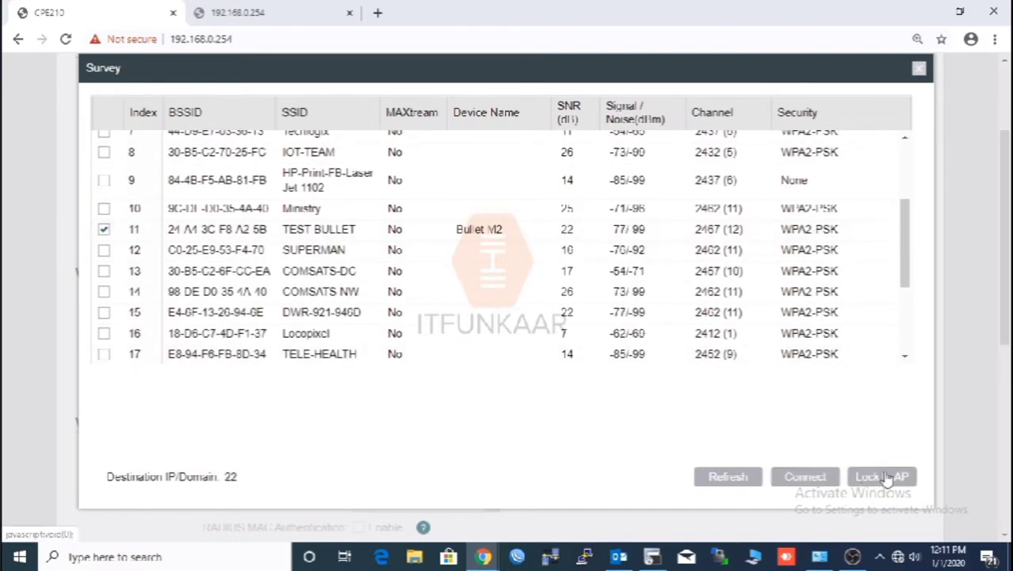
left_click(881, 476)
scroll(539, 284, "down", 2)
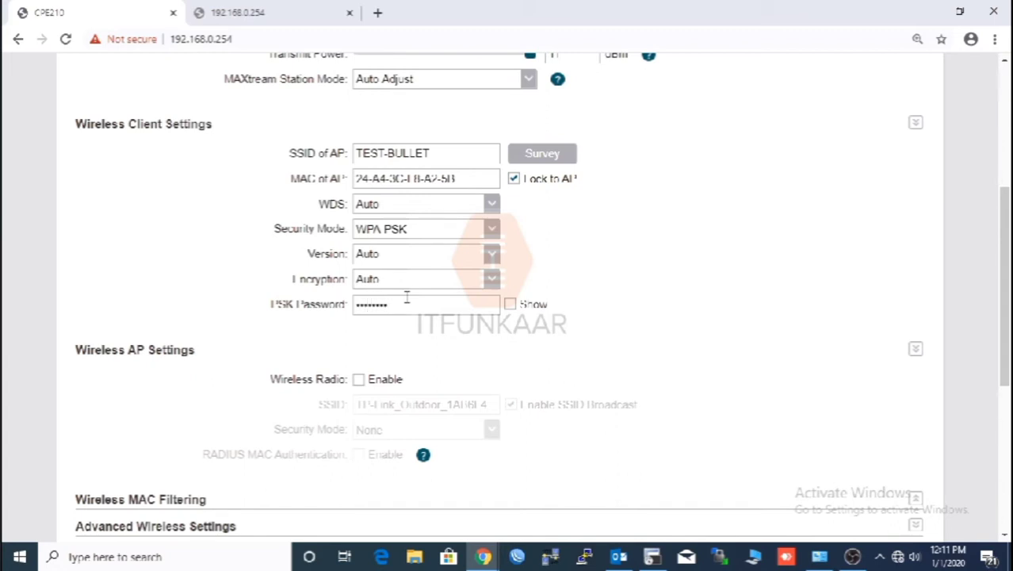
Enter the TEST-BULLET PSK password and enable the CPE210's wireless AP radio
left_click(411, 295)
left_click(510, 304)
left_click(389, 379)
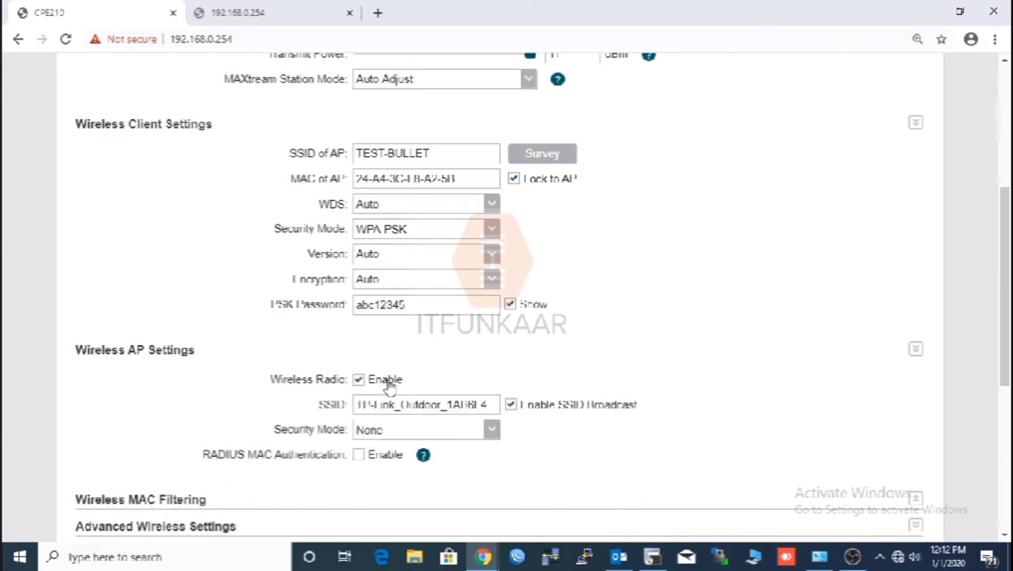
Rename the access point SSID to 'myap' and secure it with WPA-PSK and a PSK password
triple_click(469, 397)
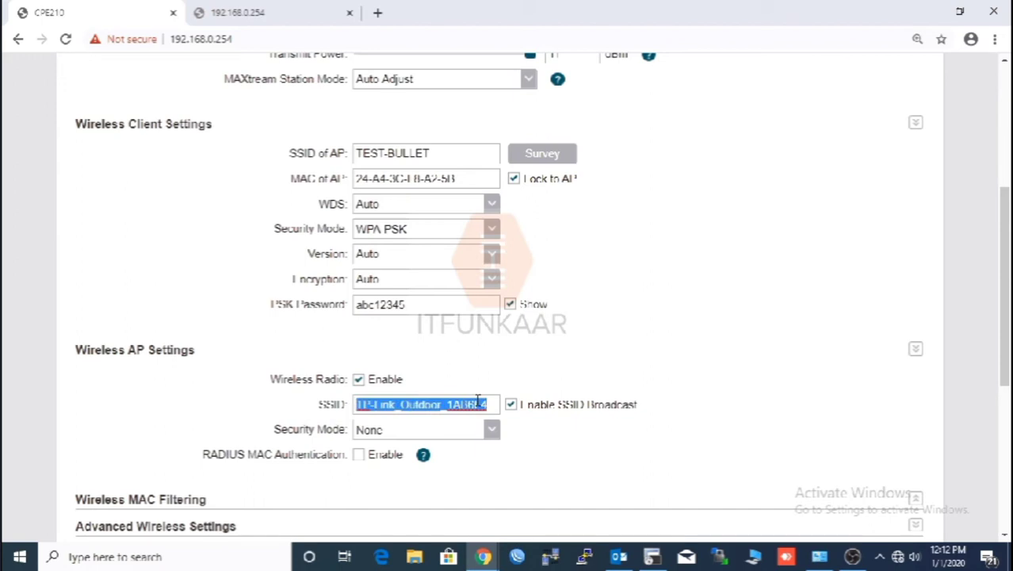
type("myap")
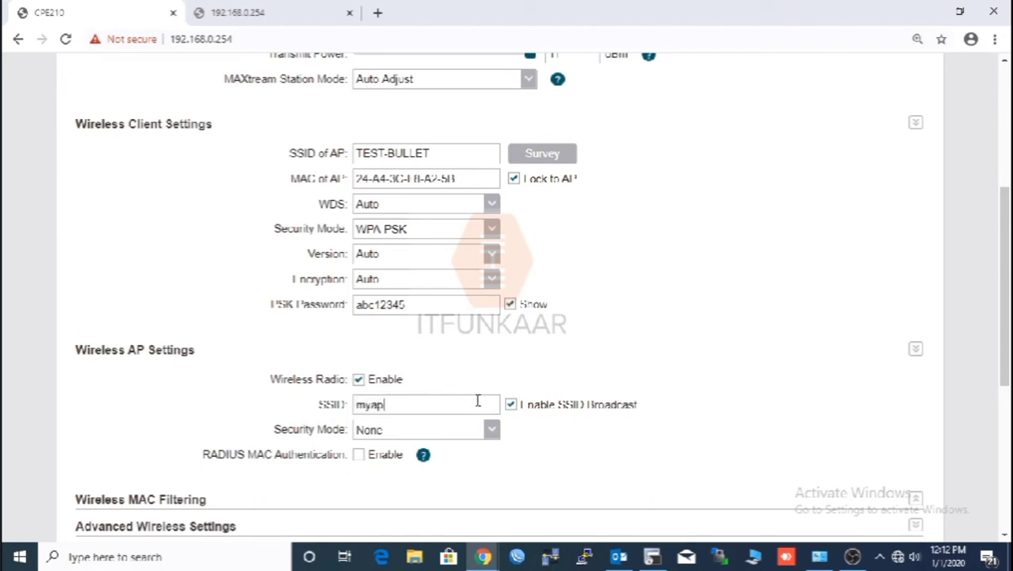
left_click(477, 428)
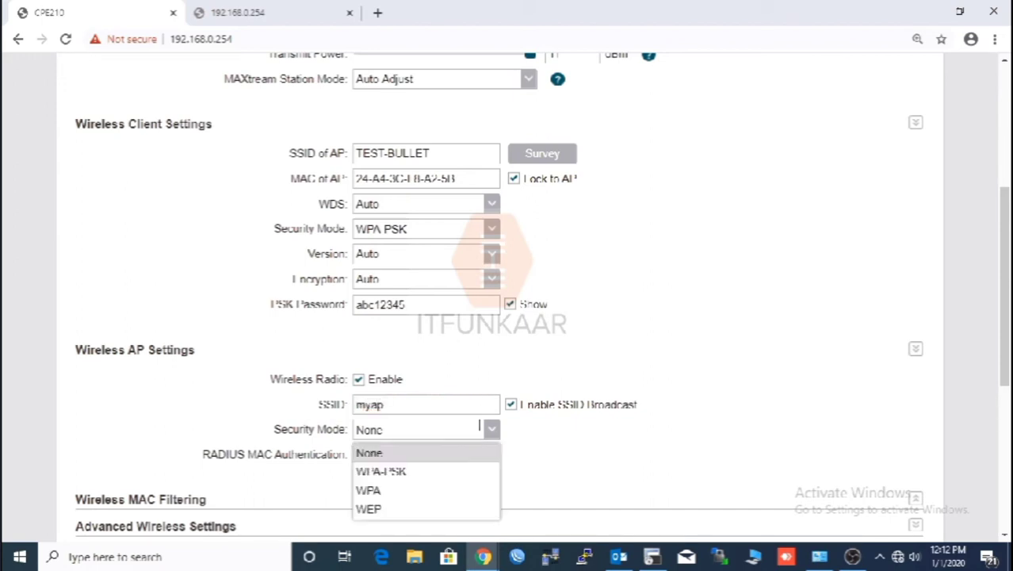
left_click(453, 471)
scroll(452, 465, "down", 2)
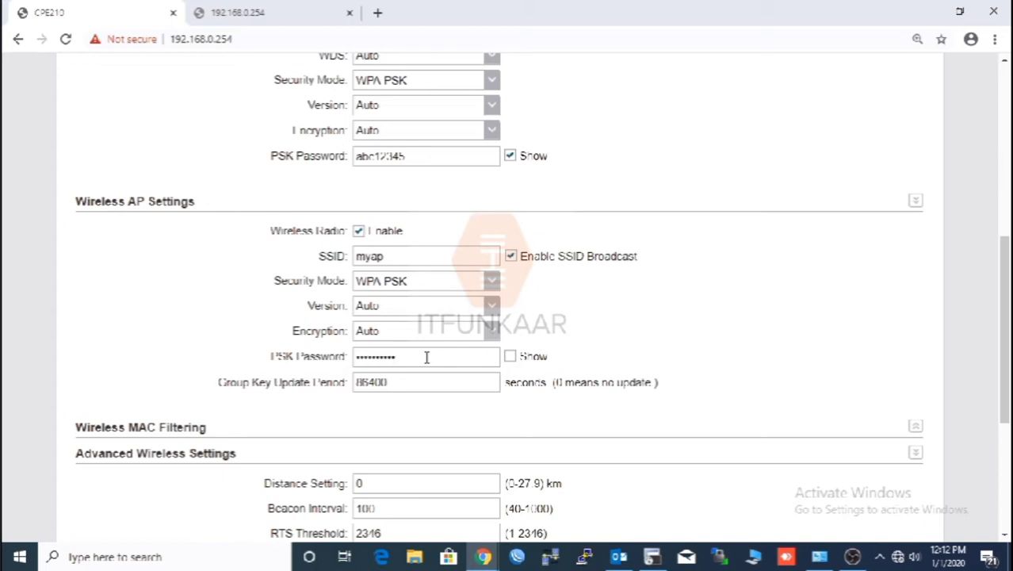
left_click(510, 358)
scroll(695, 363, "down", 2)
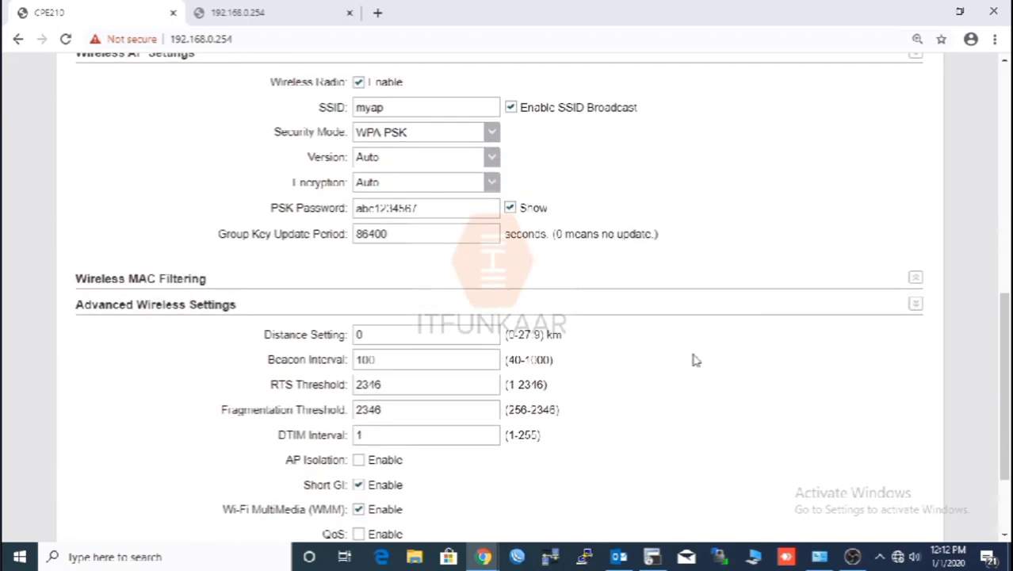
scroll(694, 359, "down", 2)
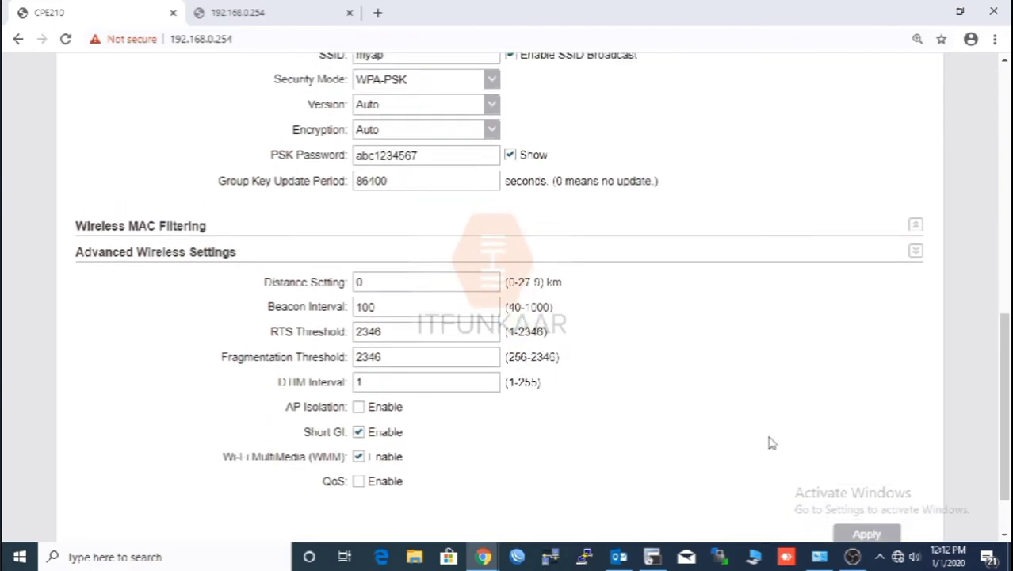
Apply the wireless client and AP settings and save them from the unsaved-changes banner
left_click(867, 461)
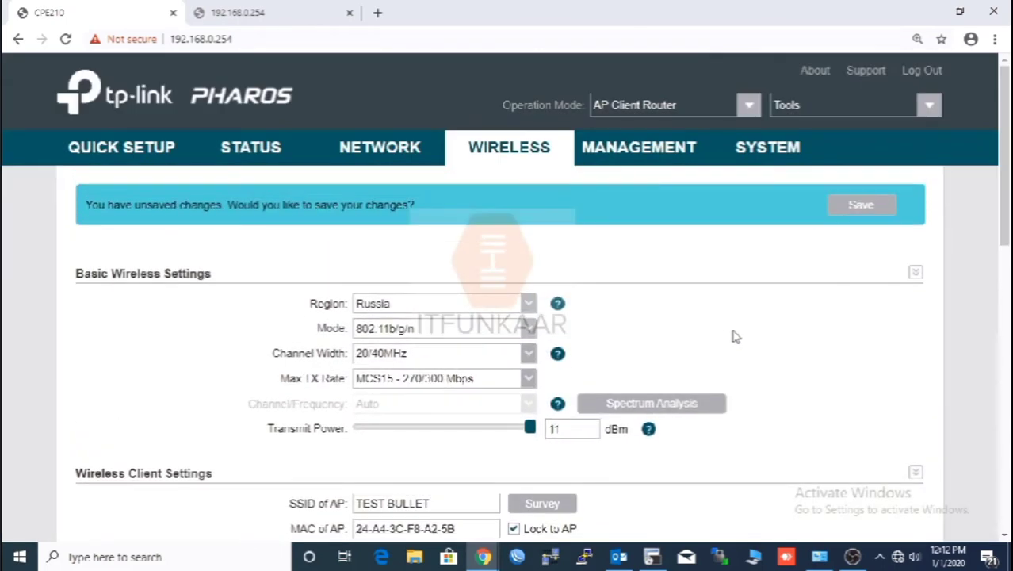
left_click(848, 206)
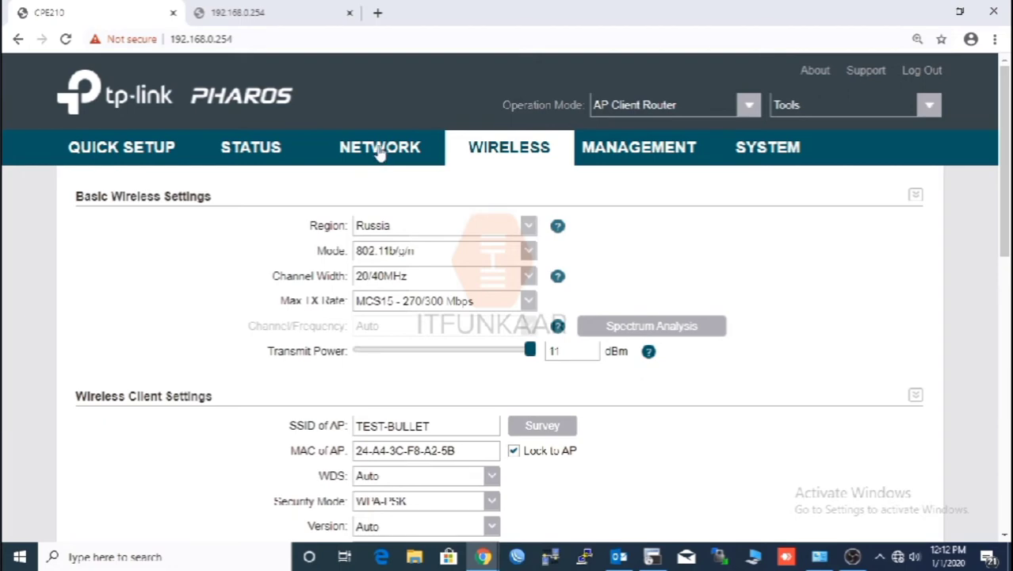
Review the Status page: client link to TEST-BULLET and WAN address 192.168.1.126 via DHCP
left_click(267, 153)
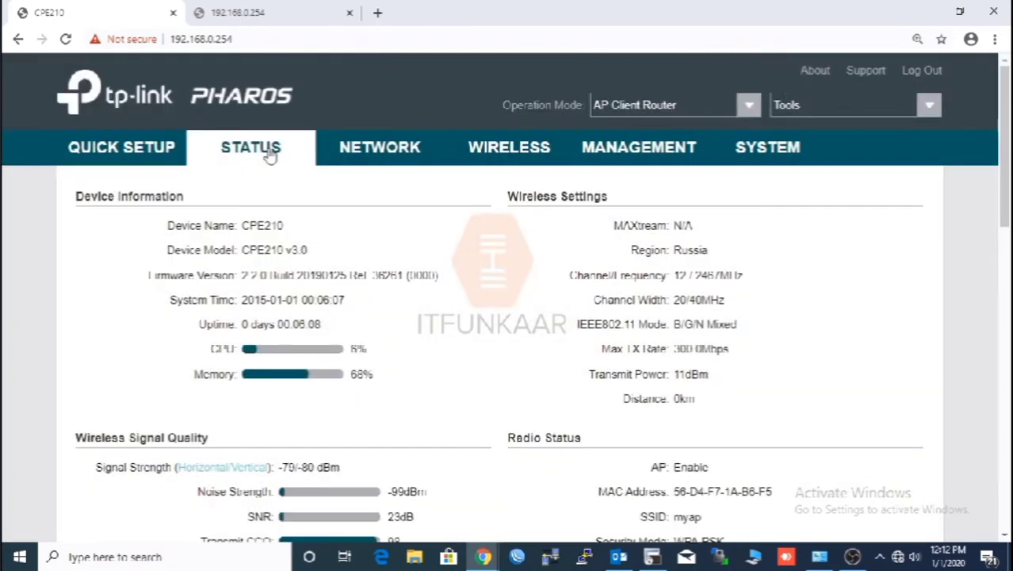
scroll(400, 234, "down", 3)
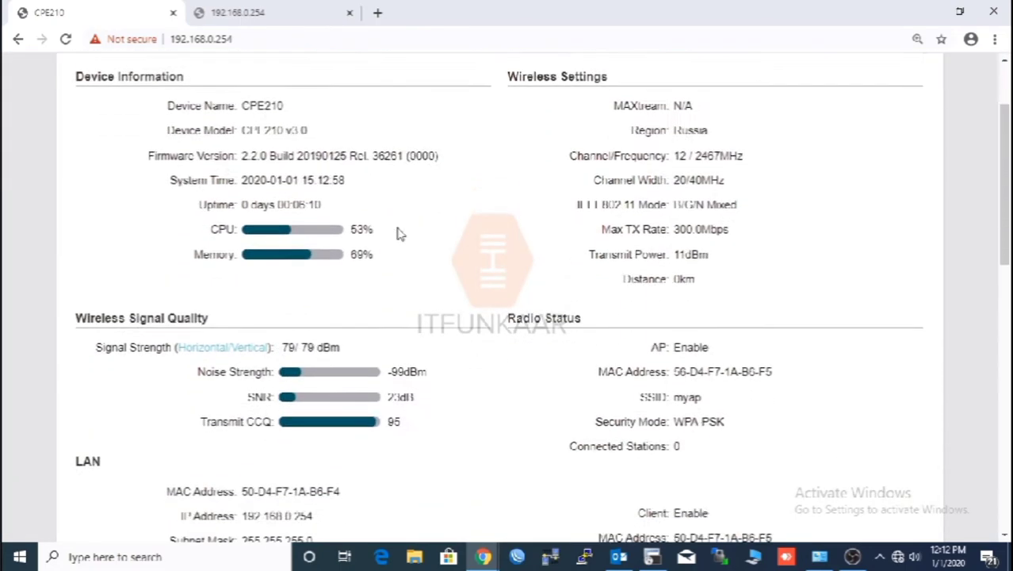
scroll(400, 233, "down", 3)
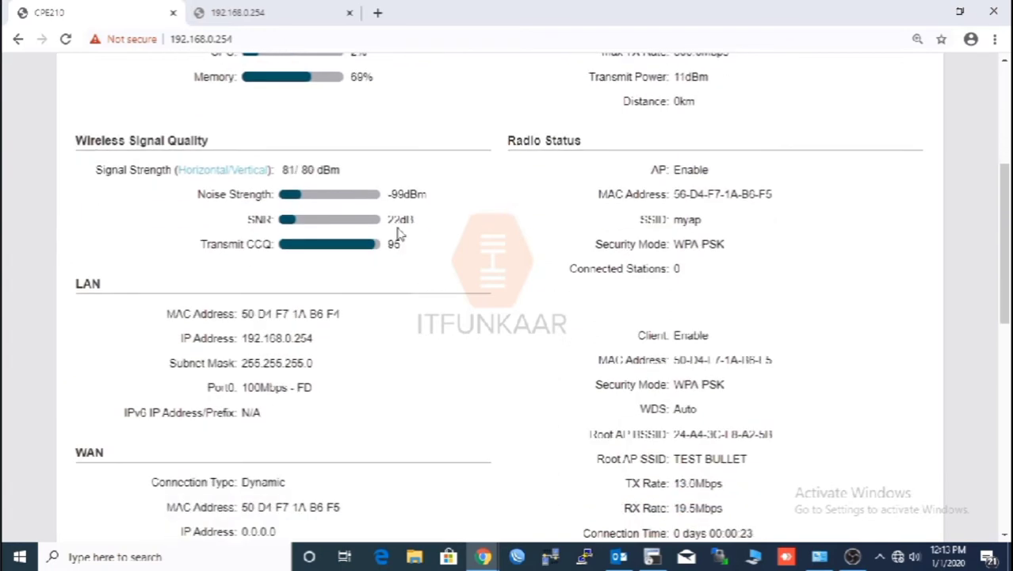
scroll(400, 234, "down", 2)
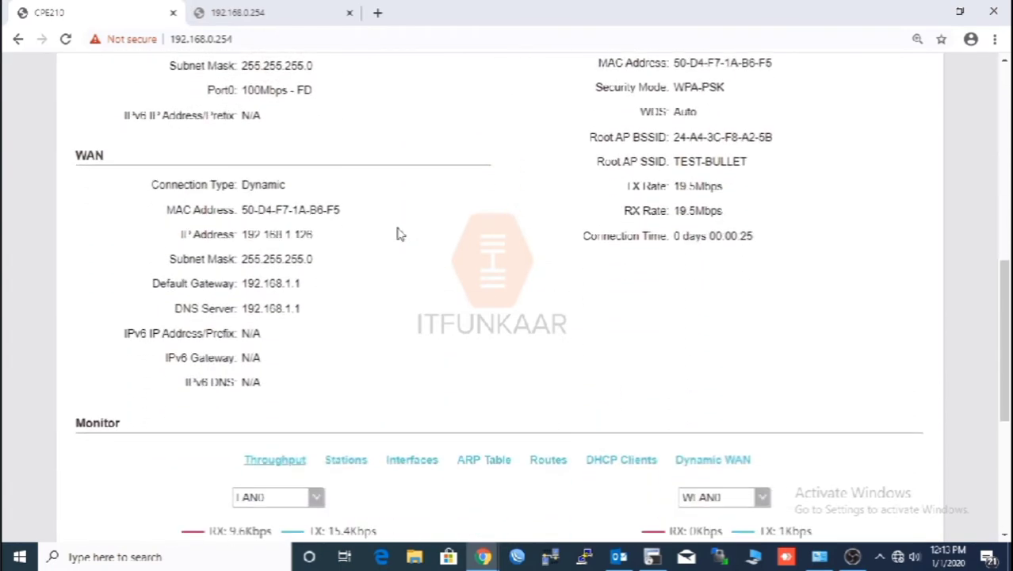
scroll(400, 234, "up", 10)
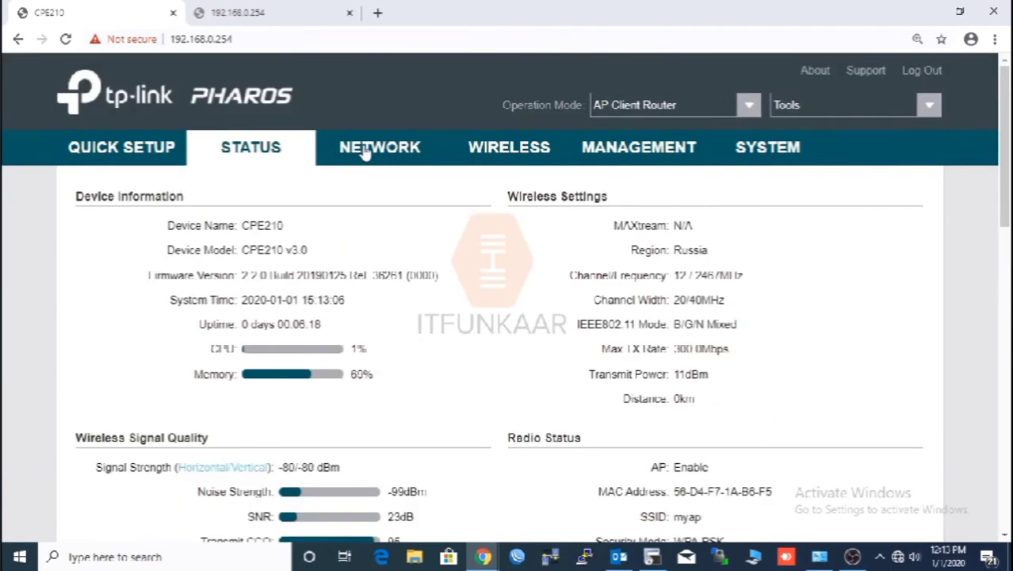
Set the LAN DHCP server's Primary DNS to 8.8.8.8, then apply and save the network settings
left_click(363, 152)
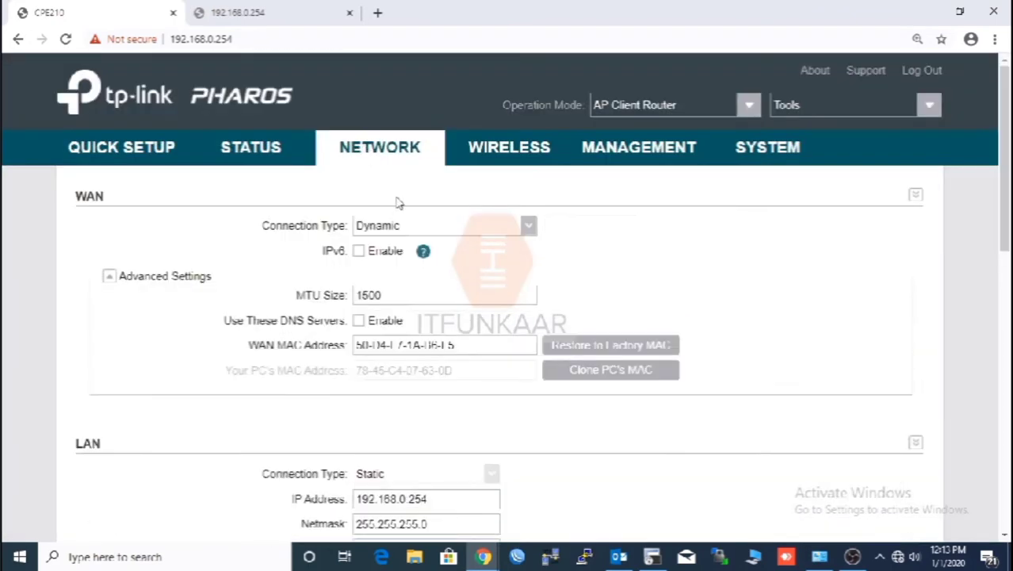
scroll(460, 261, "down", 1)
scroll(458, 261, "down", 5)
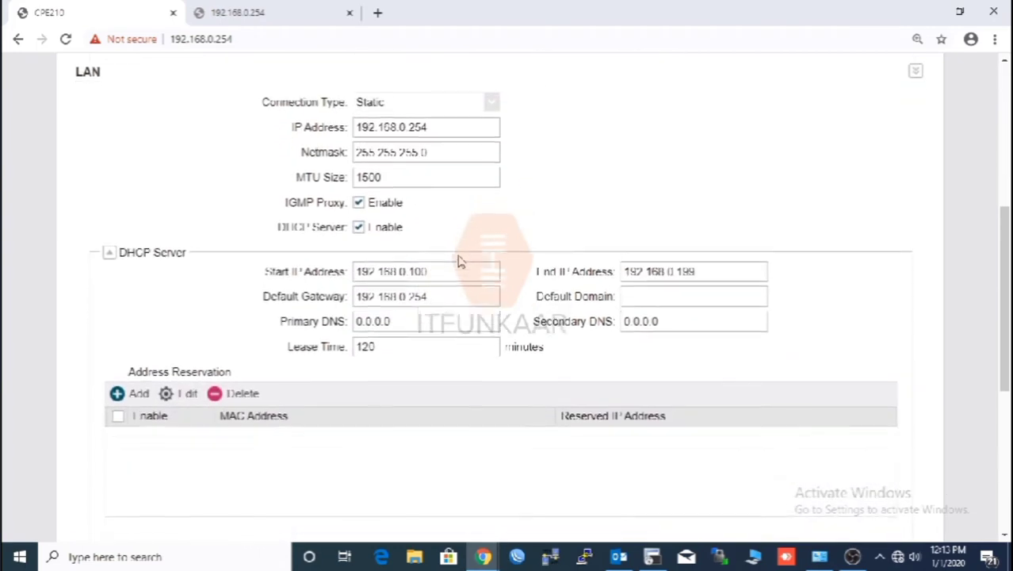
double_click(442, 318)
type("8.8.8.8")
scroll(869, 459, "down", 5)
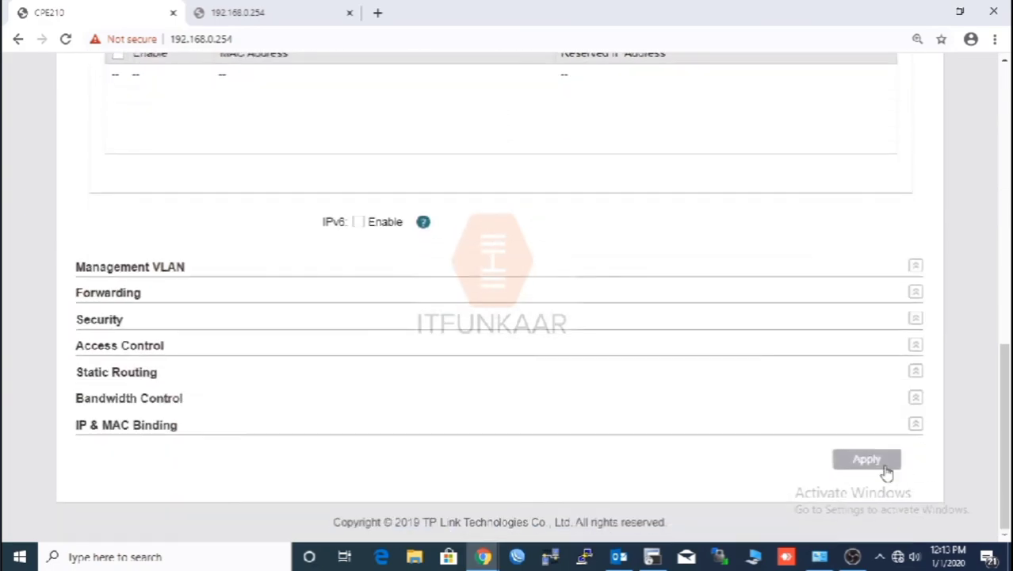
left_click(866, 460)
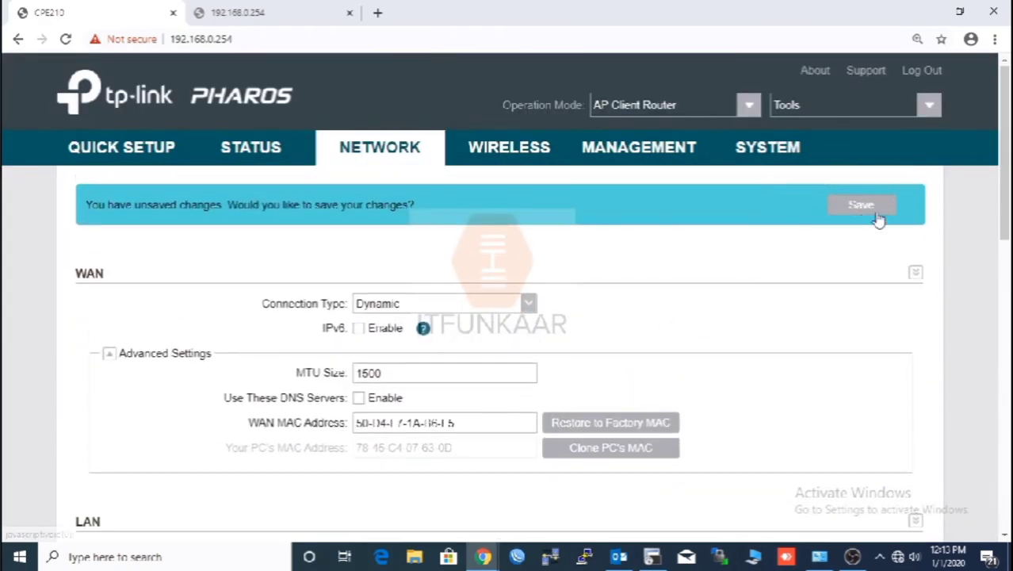
left_click(861, 205)
Look over the Wireless client and myap AP settings, then go back to the Status page
left_click(523, 154)
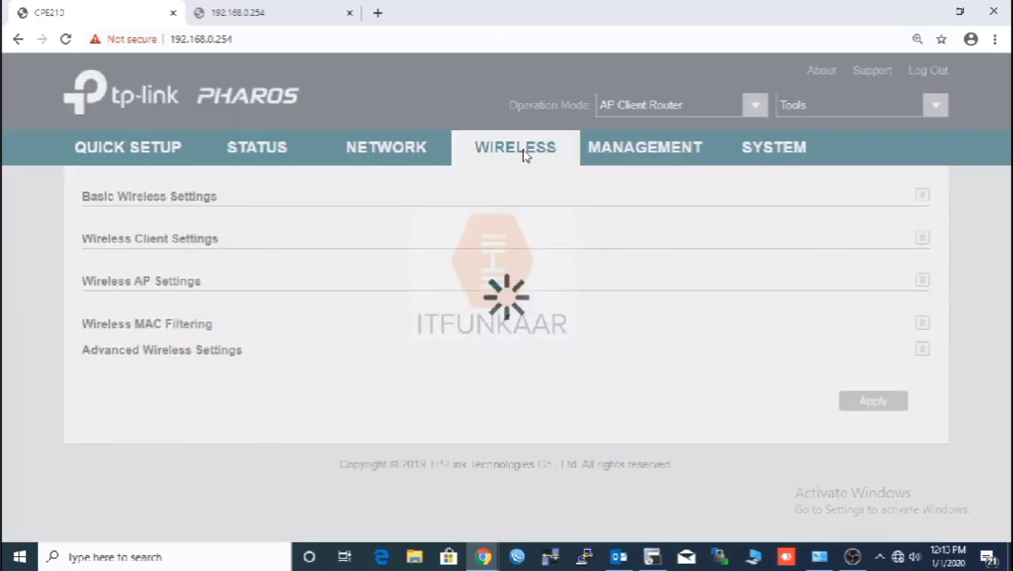
scroll(588, 308, "down", 3)
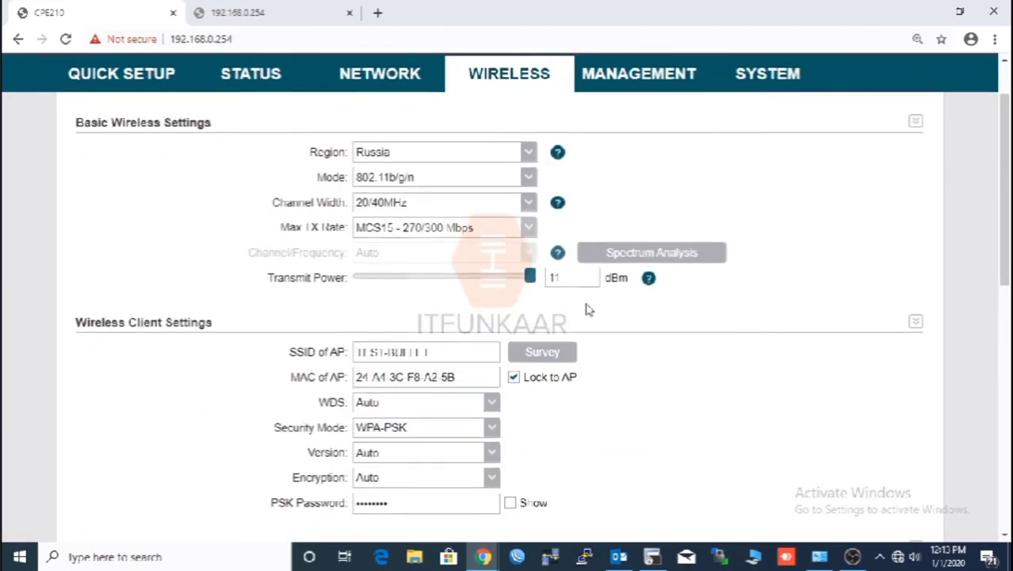
scroll(588, 309, "down", 5)
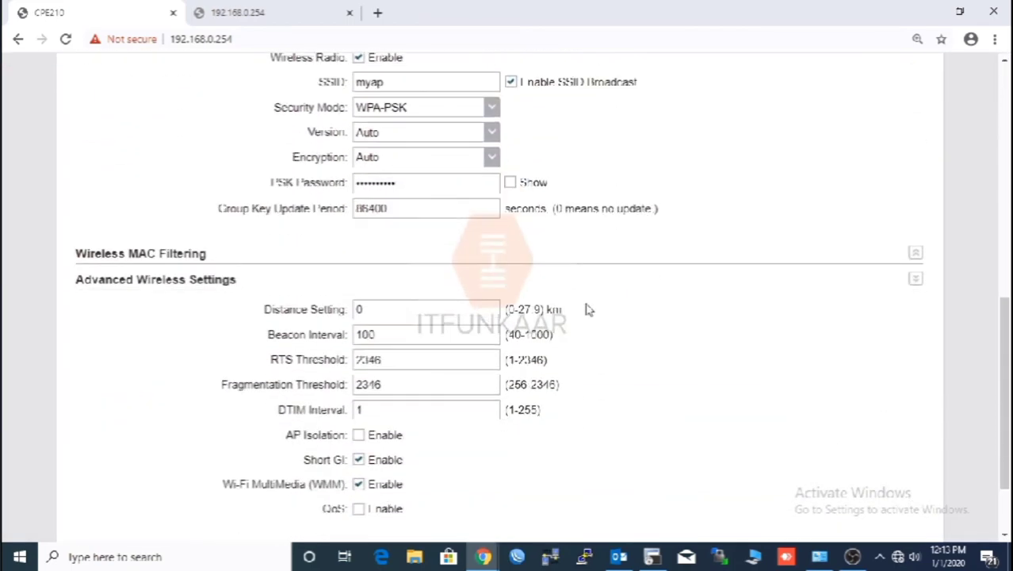
scroll(588, 308, "up", 8)
left_click(259, 158)
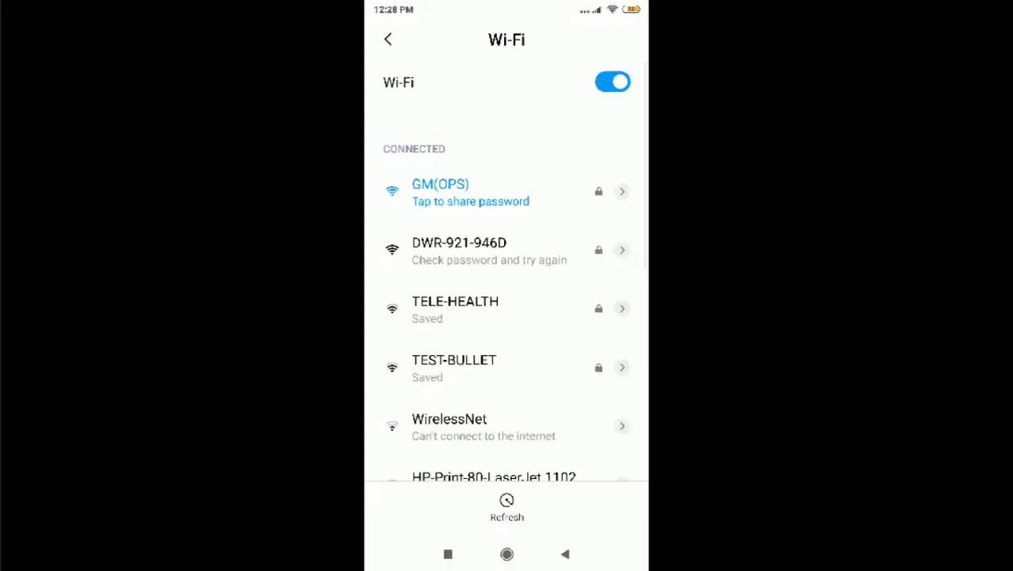
Join the myap Wi-Fi network with its network password, verifying the password before connecting
scroll(506, 262, "down", 5)
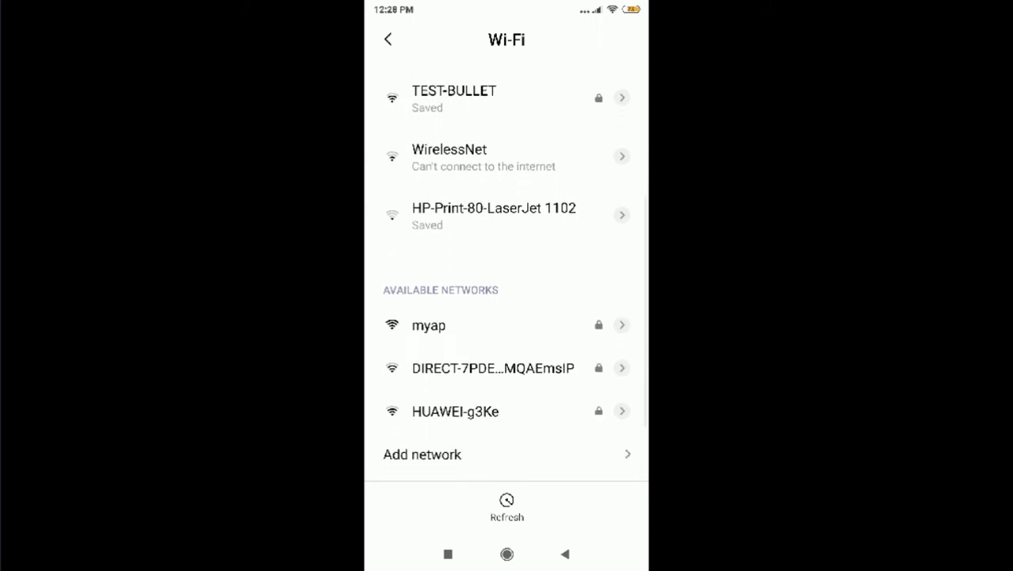
left_click(428, 283)
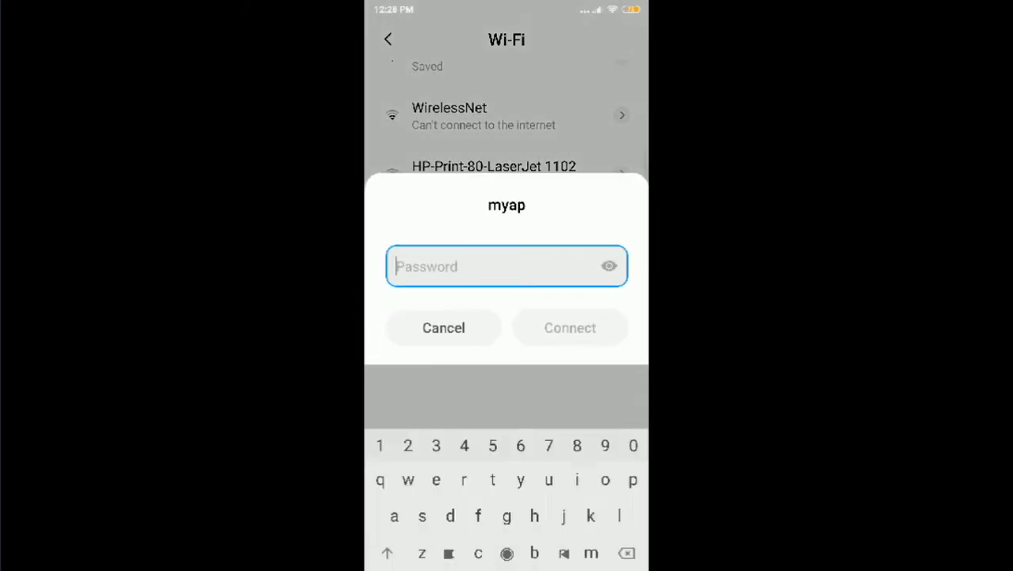
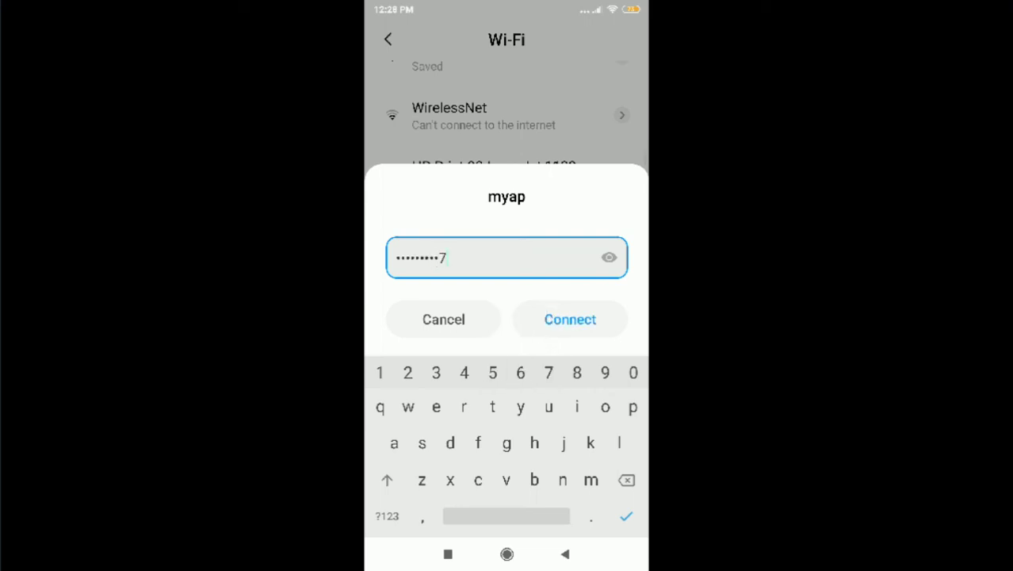
left_click(609, 257)
left_click(570, 319)
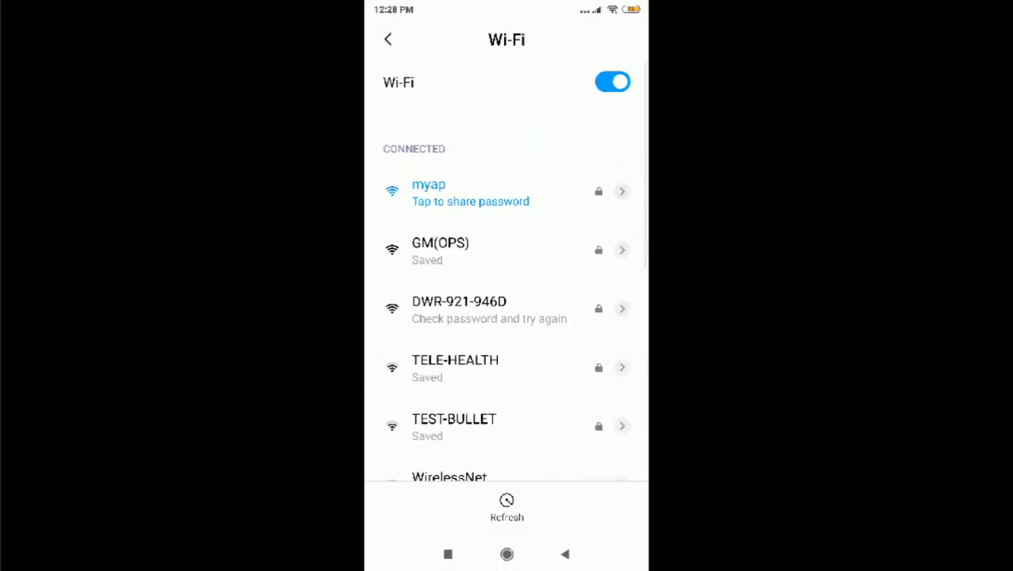
Confirm in myap's additional settings that the phone got IP 192.168.0.100
scroll(505, 269, "down", 10)
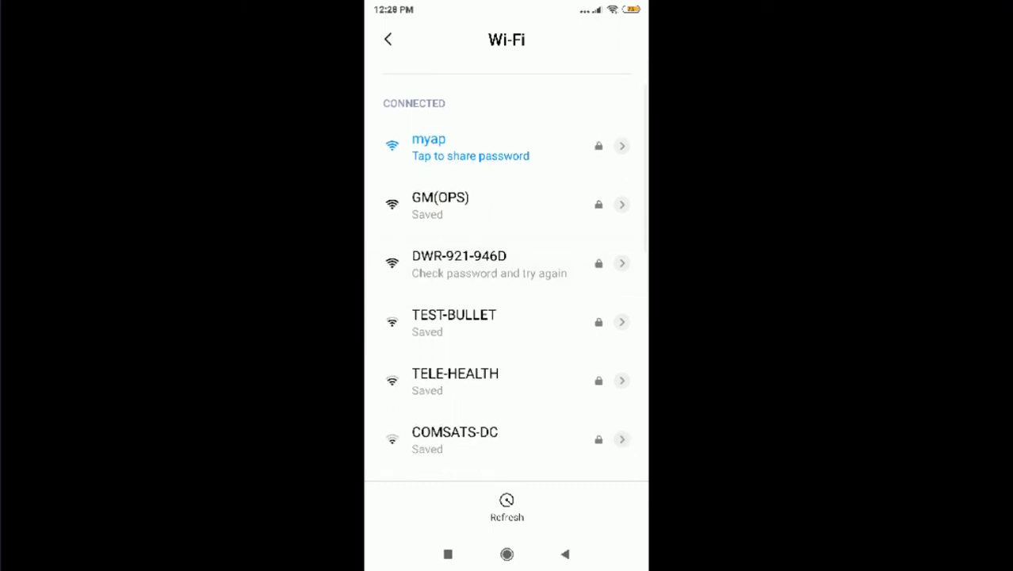
left_click(440, 448)
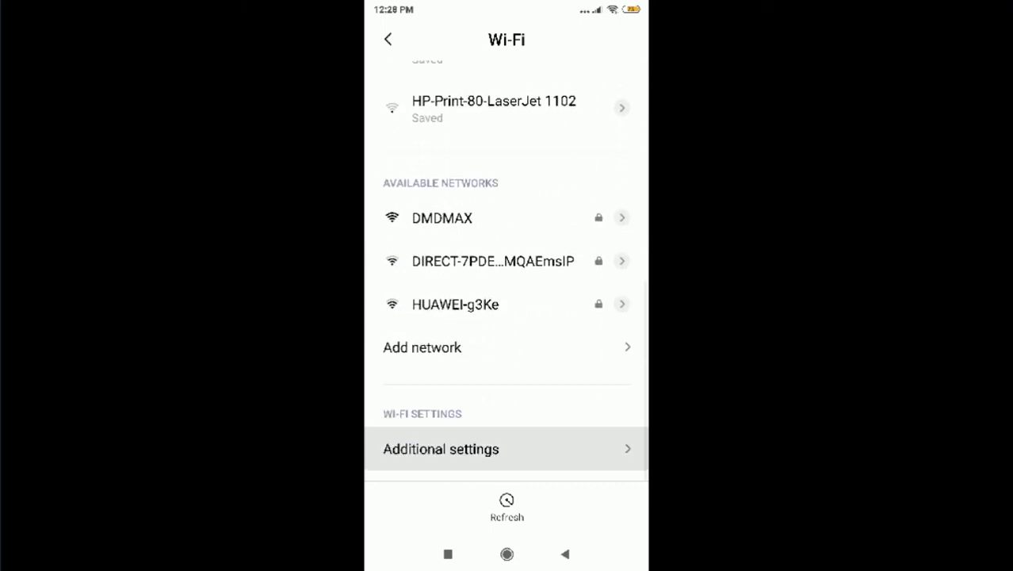
scroll(506, 317, "down", 1)
scroll(508, 301, "down", 3)
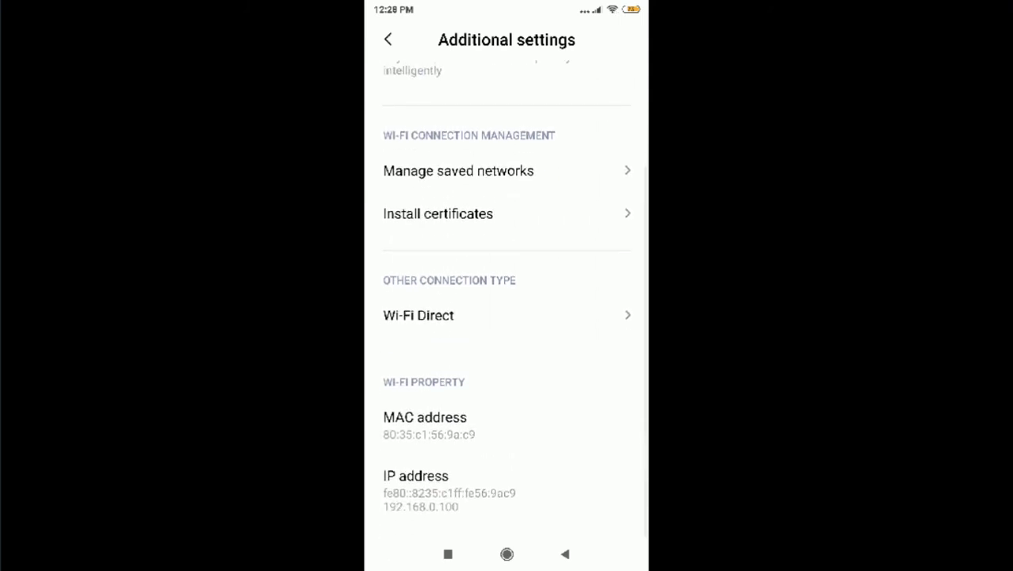
left_click(387, 38)
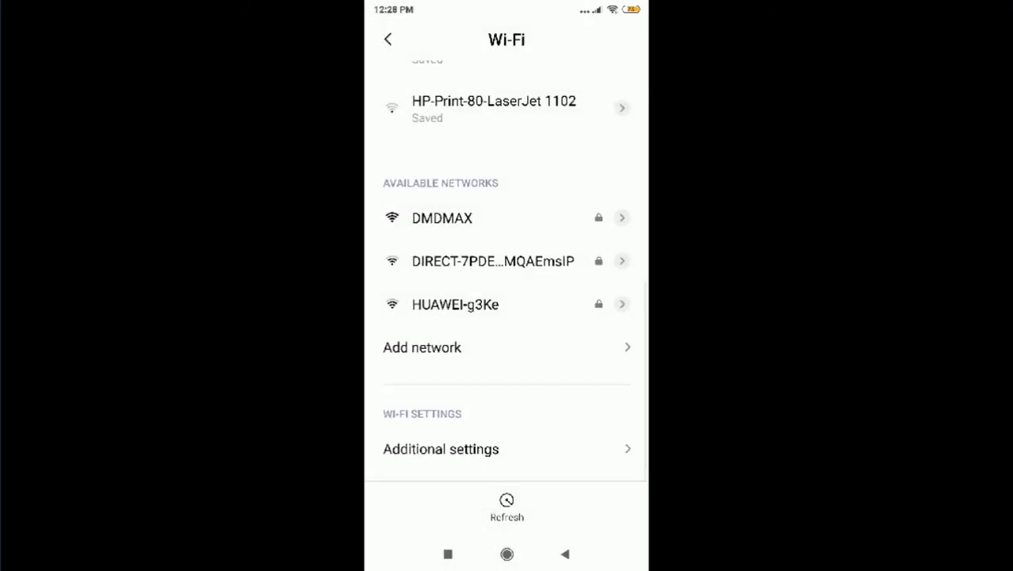
Load youtube.com in Chrome to verify internet access over myap
left_click(506, 553)
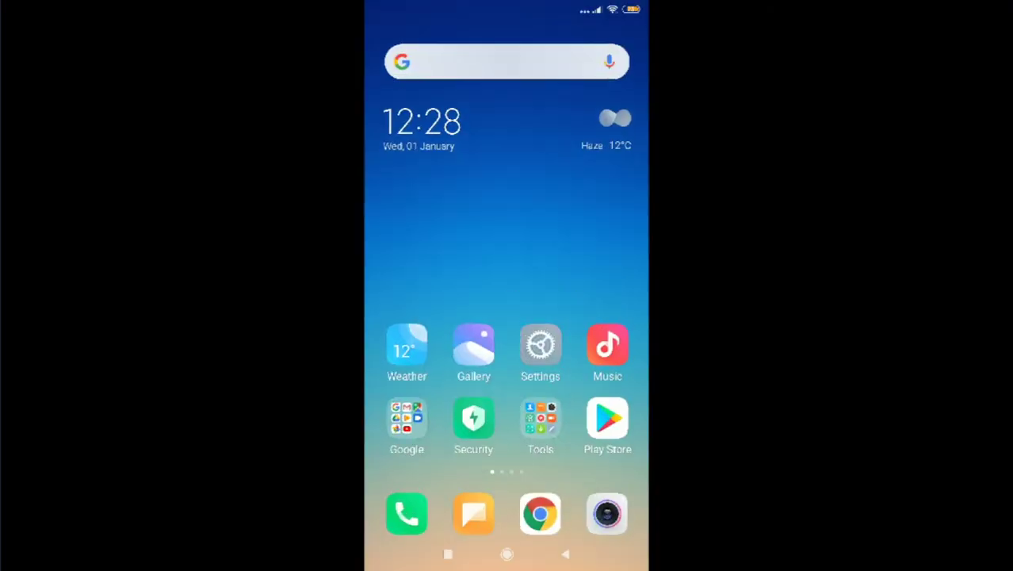
left_click(539, 507)
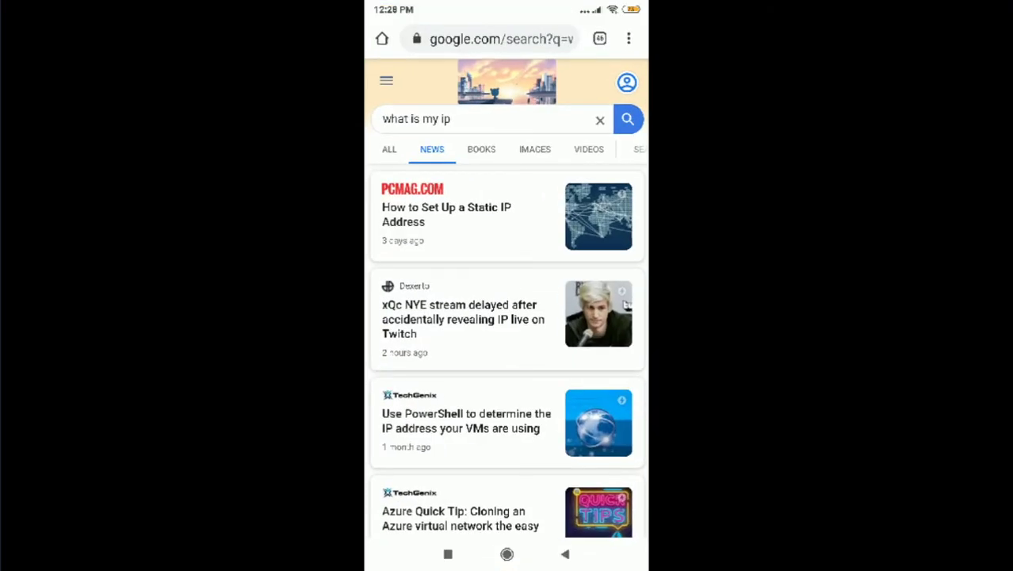
left_click(501, 39)
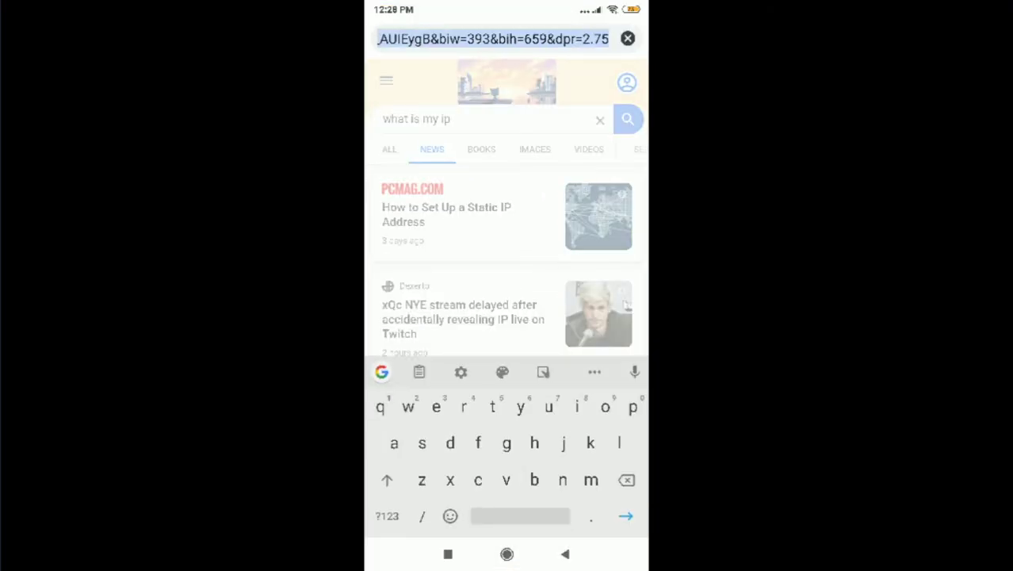
type("you")
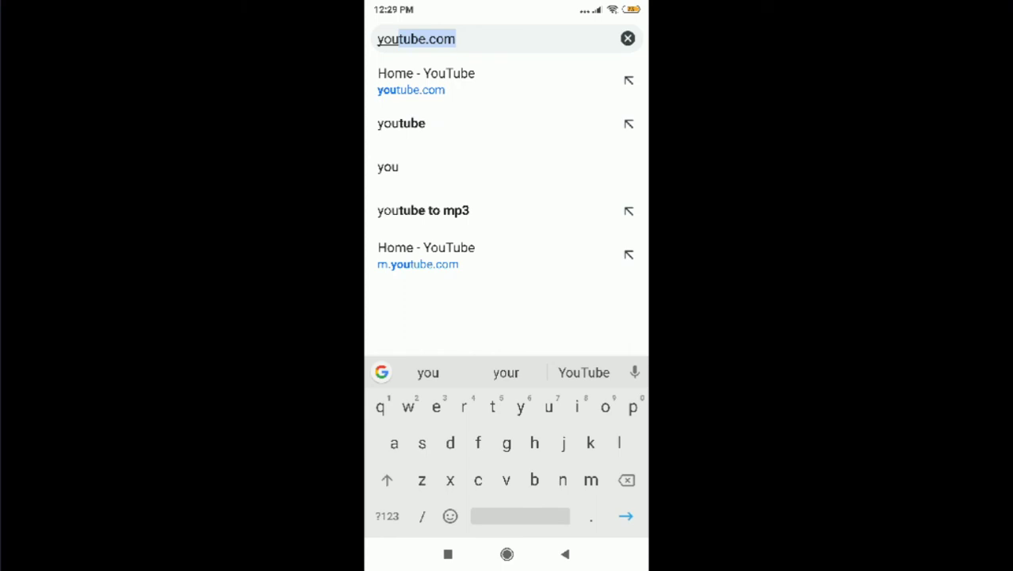
key("Return")
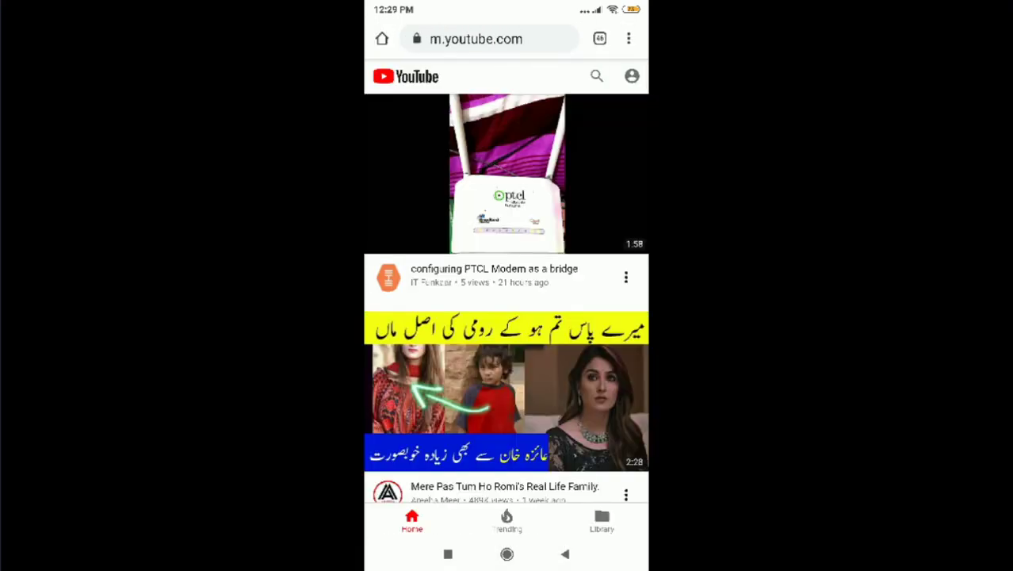
Play the 'configuring PTCL Modem as a bridge' video
left_click(507, 173)
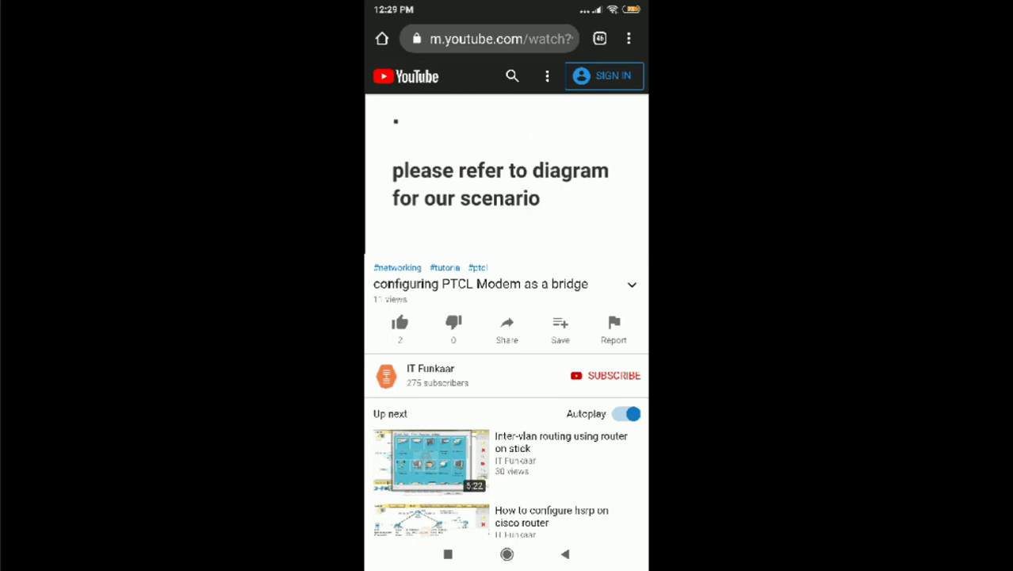
scroll(507, 397, "down", 3)
scroll(506, 396, "up", 3)
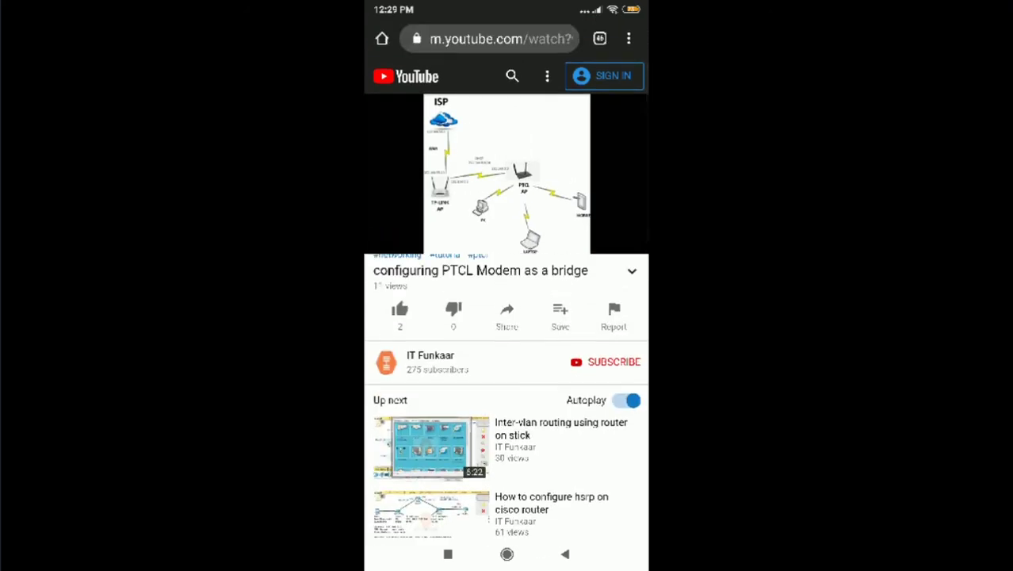
Show the uploader's channel Videos list, newest first
left_click(430, 355)
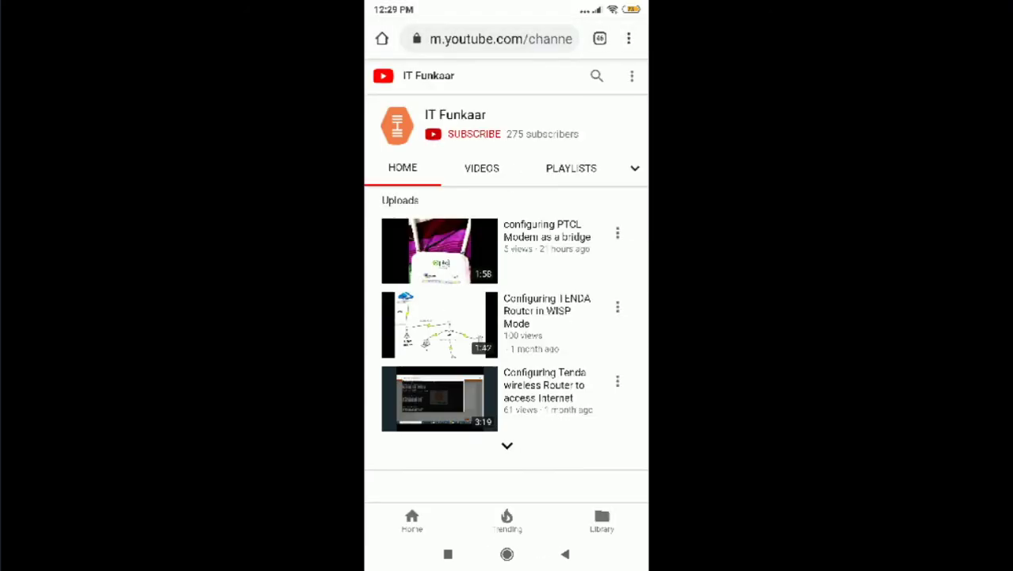
left_click(482, 168)
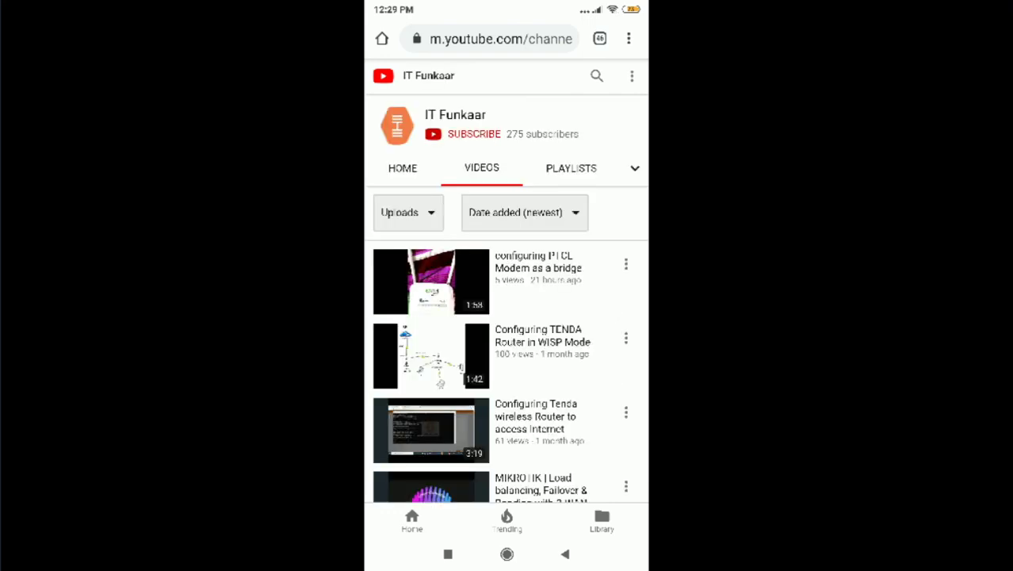
scroll(506, 357, "down", 3)
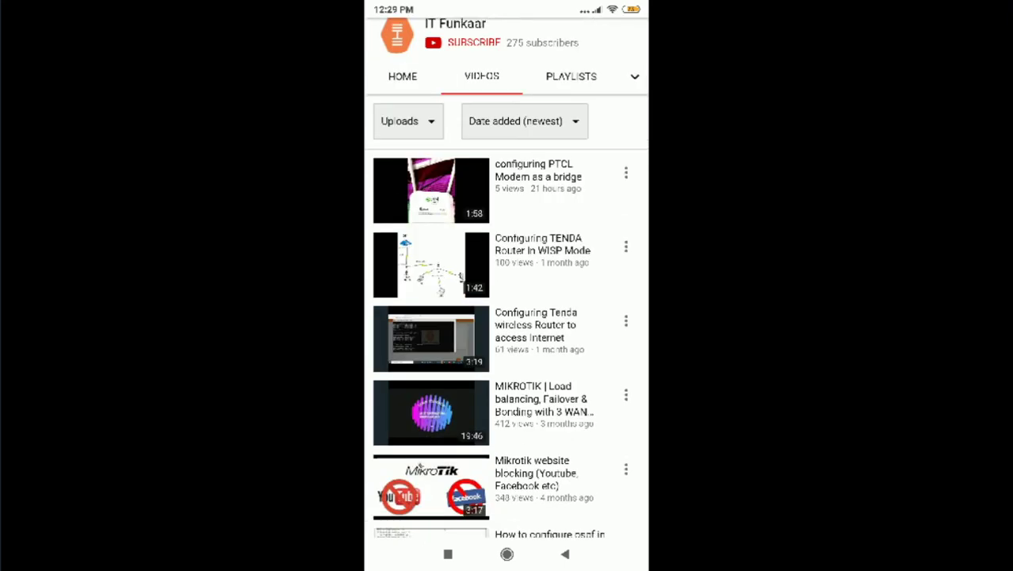